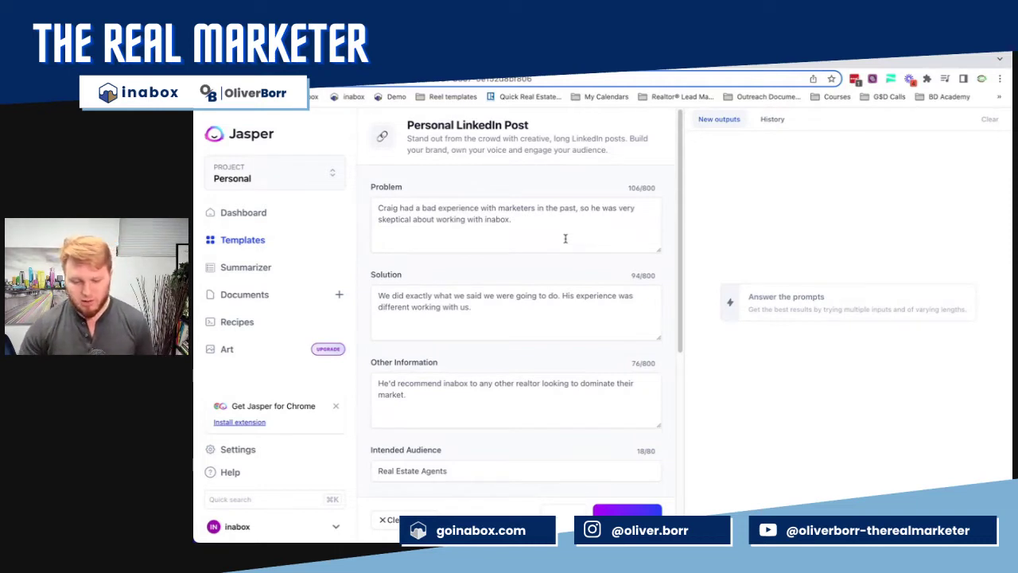
Review the problem, solution and other information prompts of the Personal LinkedIn Post, then generate the outputs.
scroll(515, 219, down, 1)
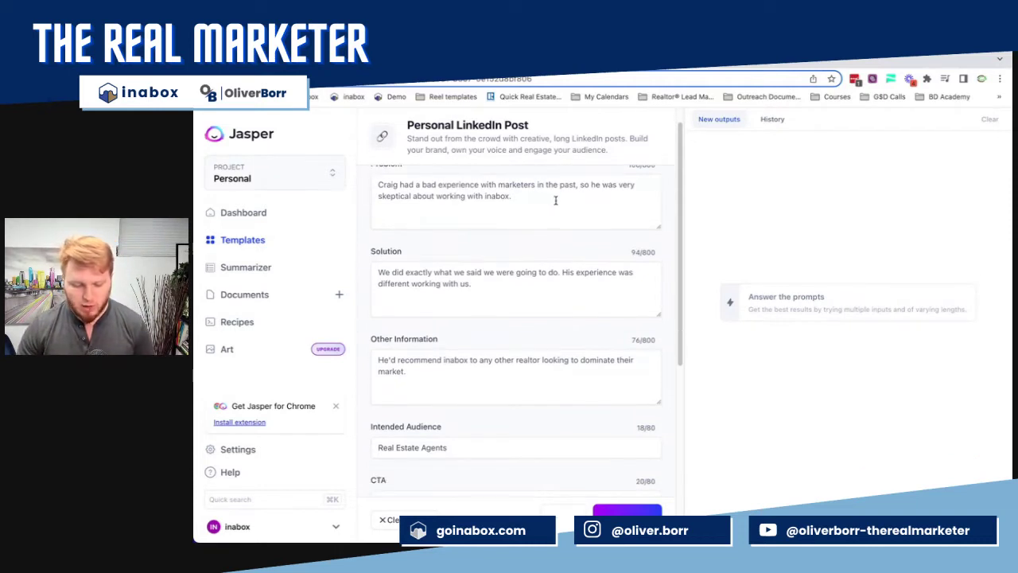
triple_click(509, 204)
click(509, 205)
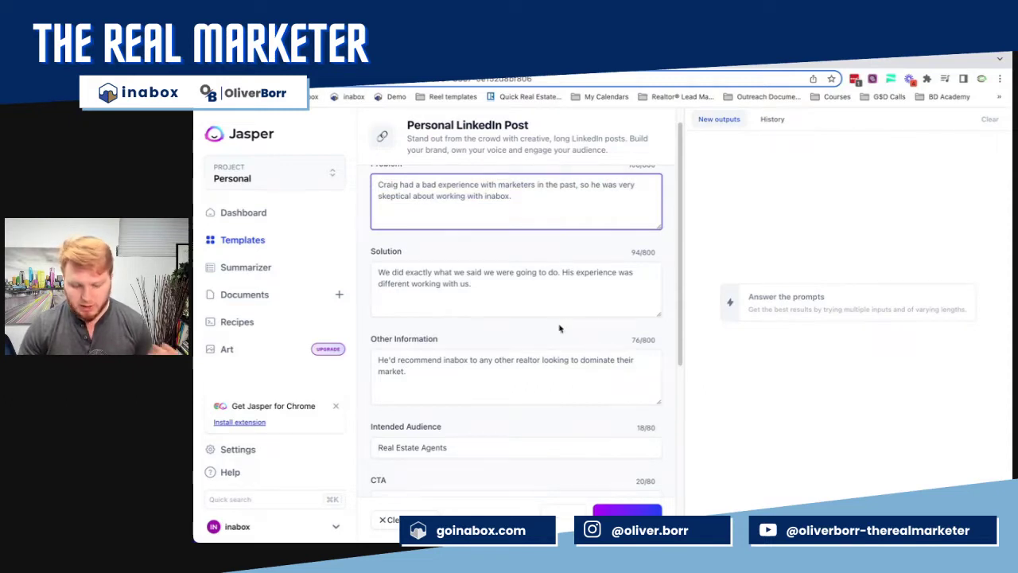
drag(477, 283, 533, 273)
click(533, 274)
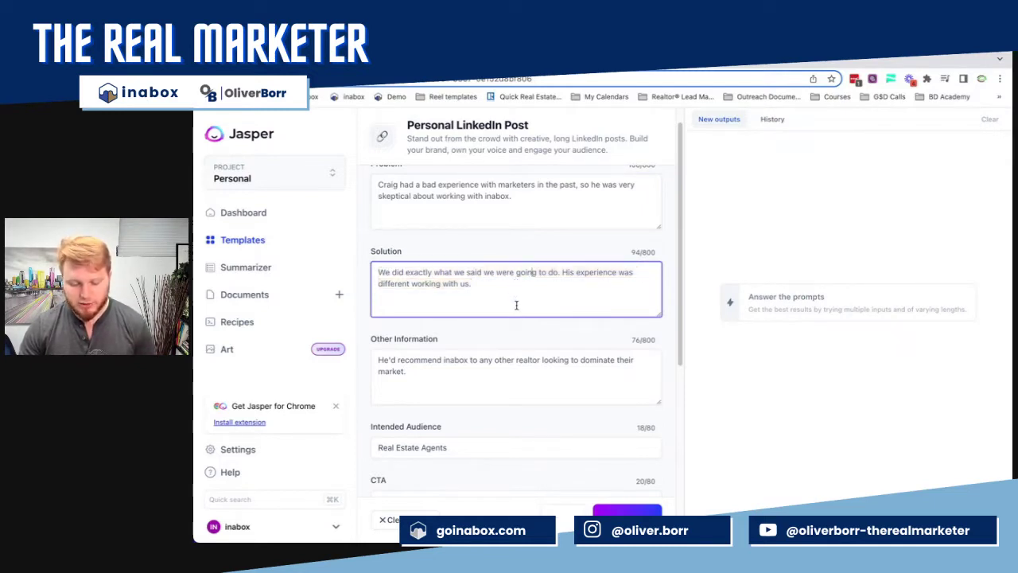
drag(458, 373, 378, 357)
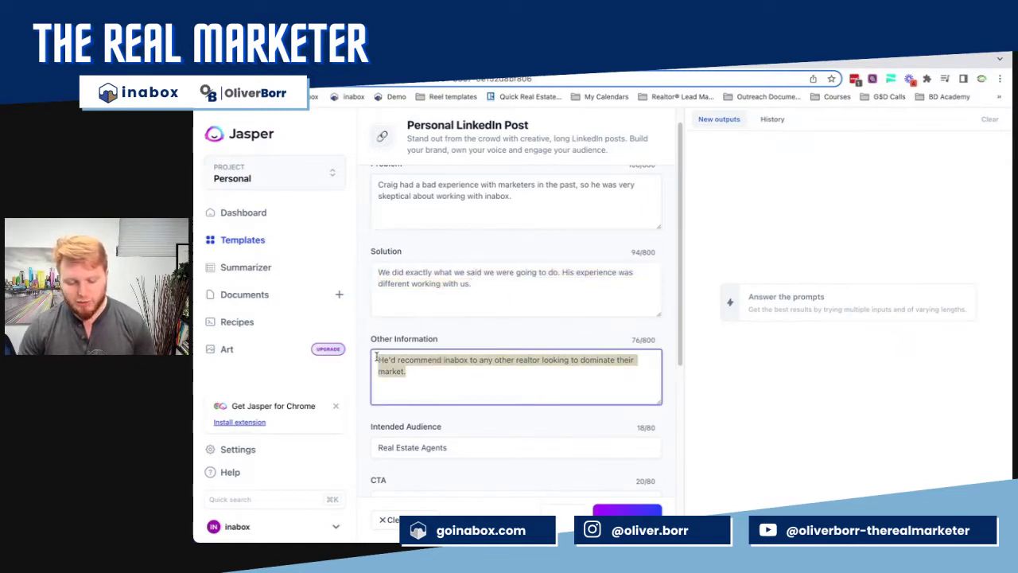
click(427, 360)
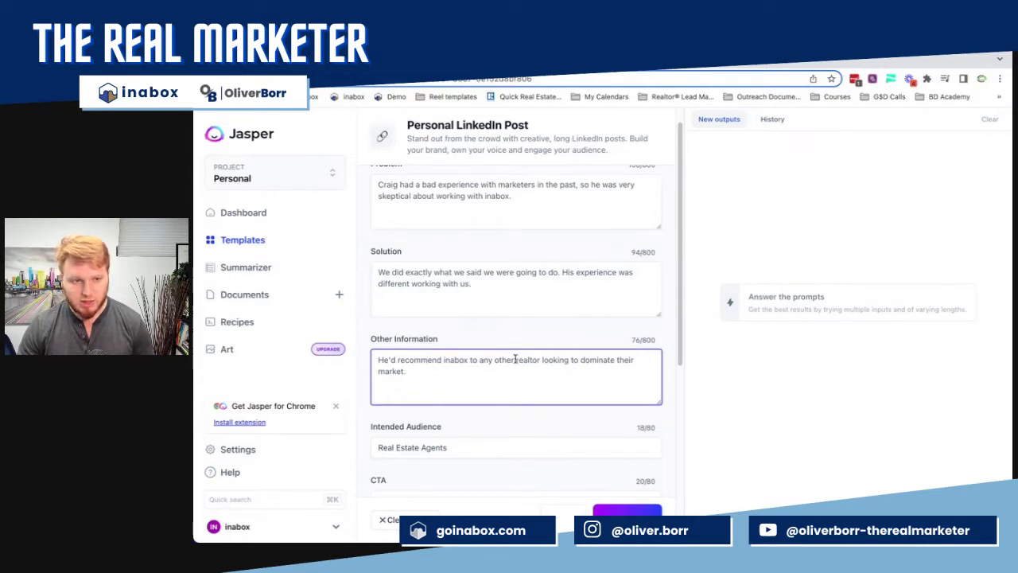
scroll(487, 400, down, 1)
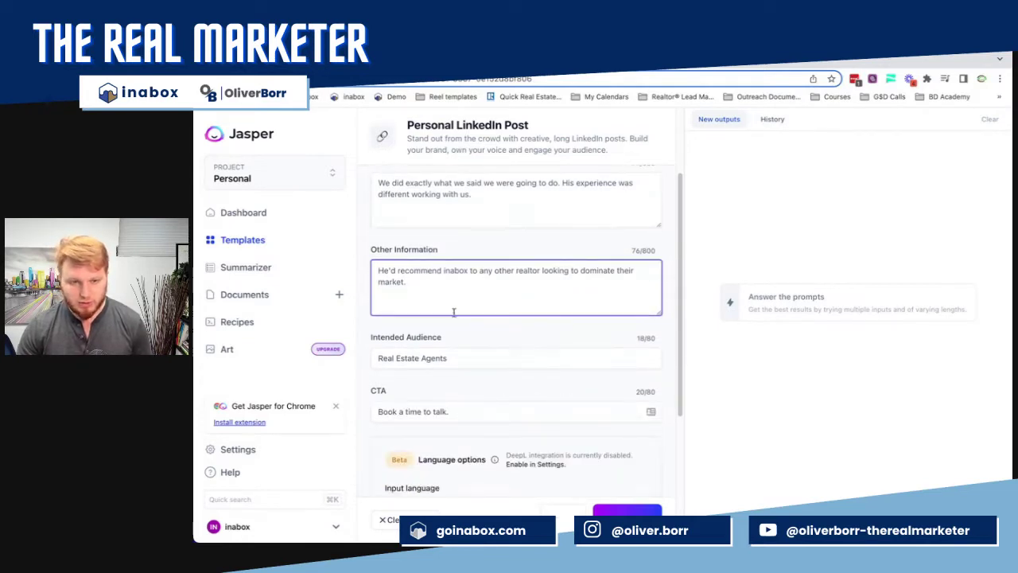
scroll(553, 315, up, 1)
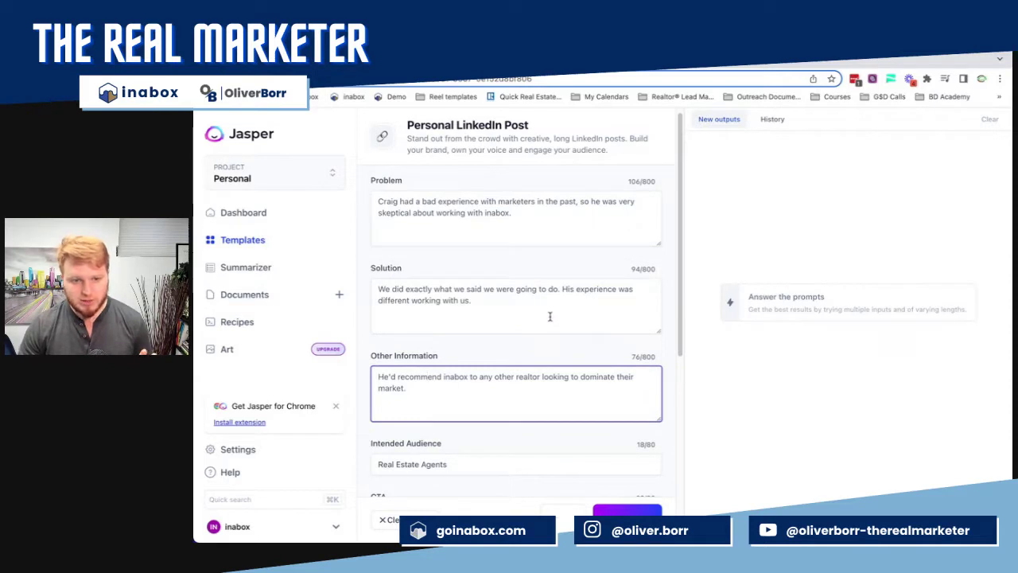
click(715, 310)
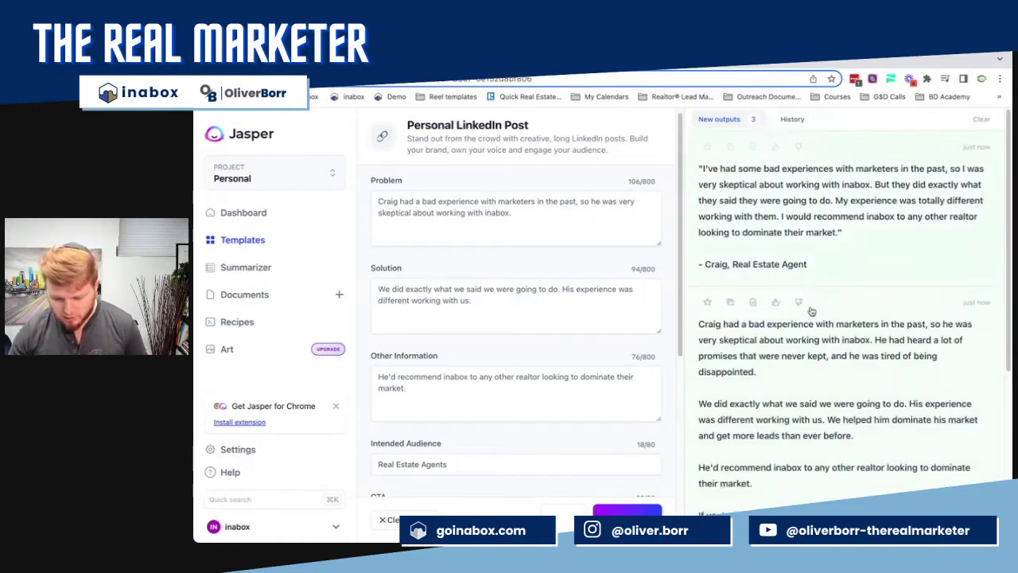
Switch to the email template builder and replace the testimonial email's body text with the second generated LinkedIn post.
scroll(795, 231, down, 2)
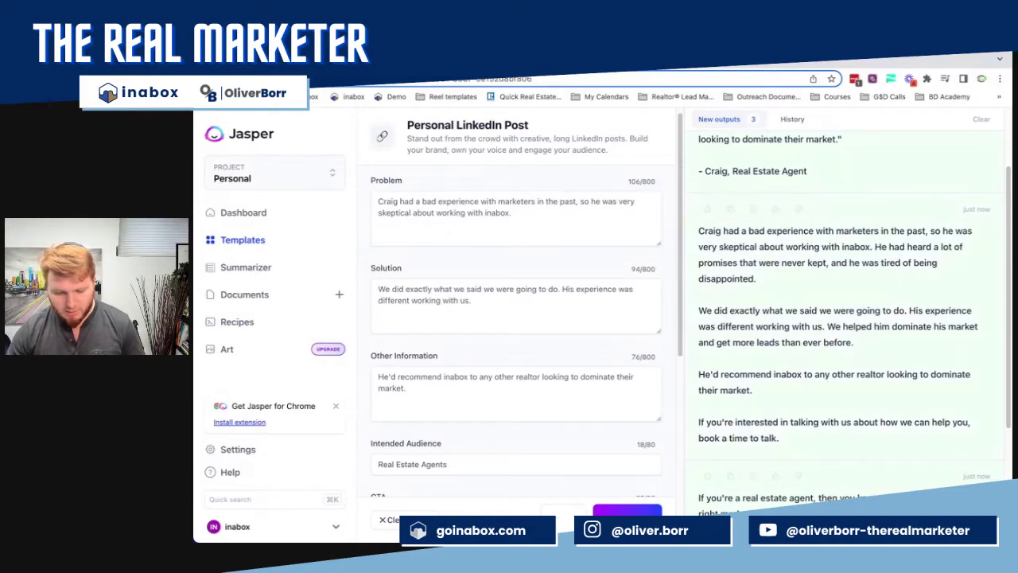
key(ctrl+Tab)
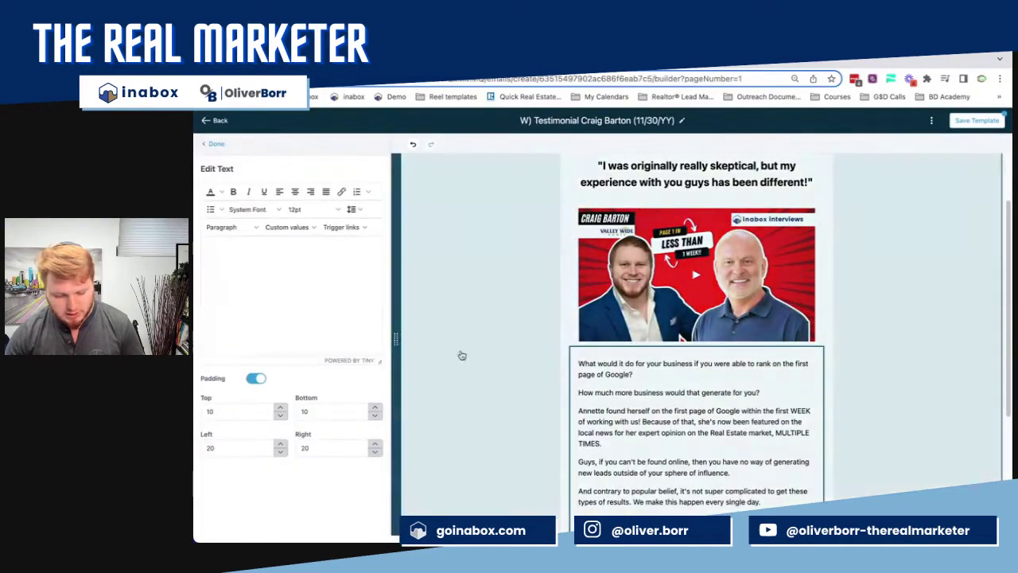
click(262, 284)
key(ctrl+a)
key(ctrl+v)
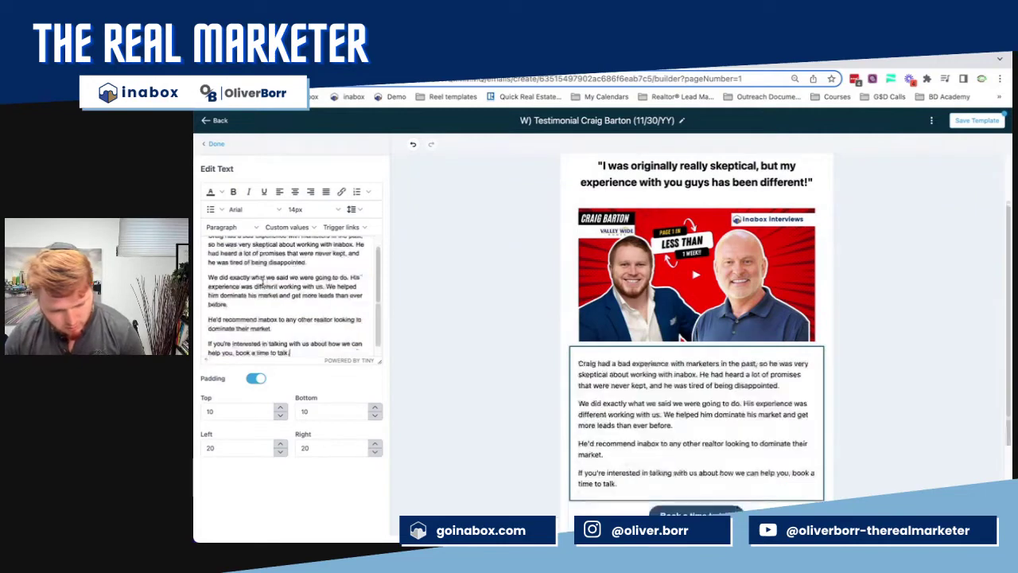
scroll(770, 416, down, 3)
scroll(770, 416, up, 3)
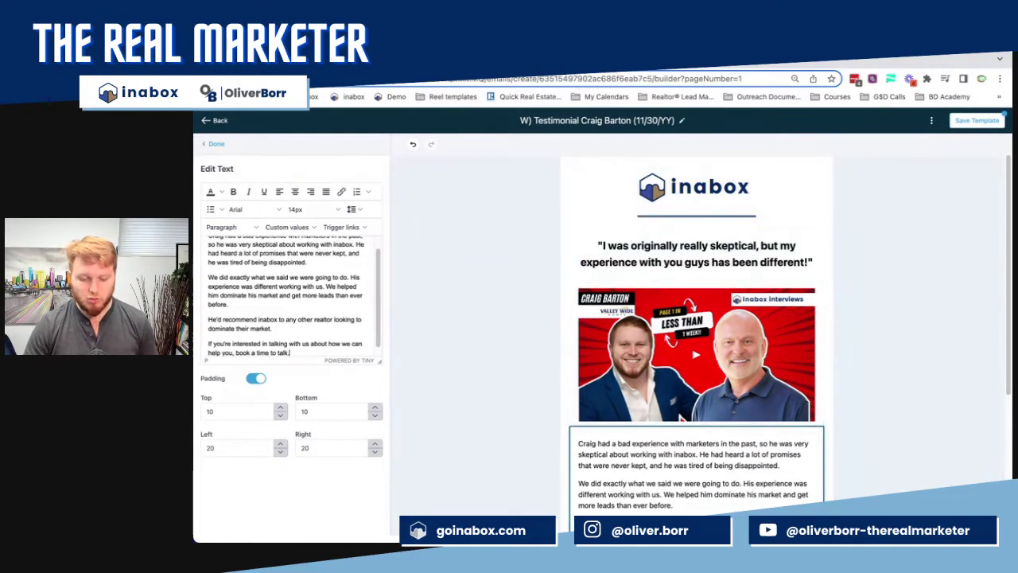
Return to Jasper's template library and open the Engaging Questions template.
key(ctrl+Tab)
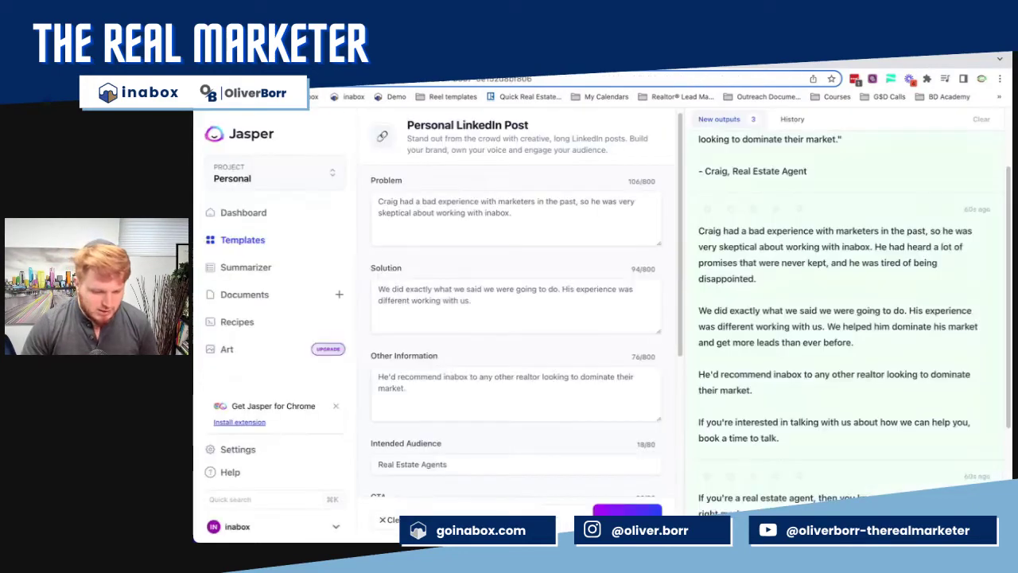
key(ctrl+Tab)
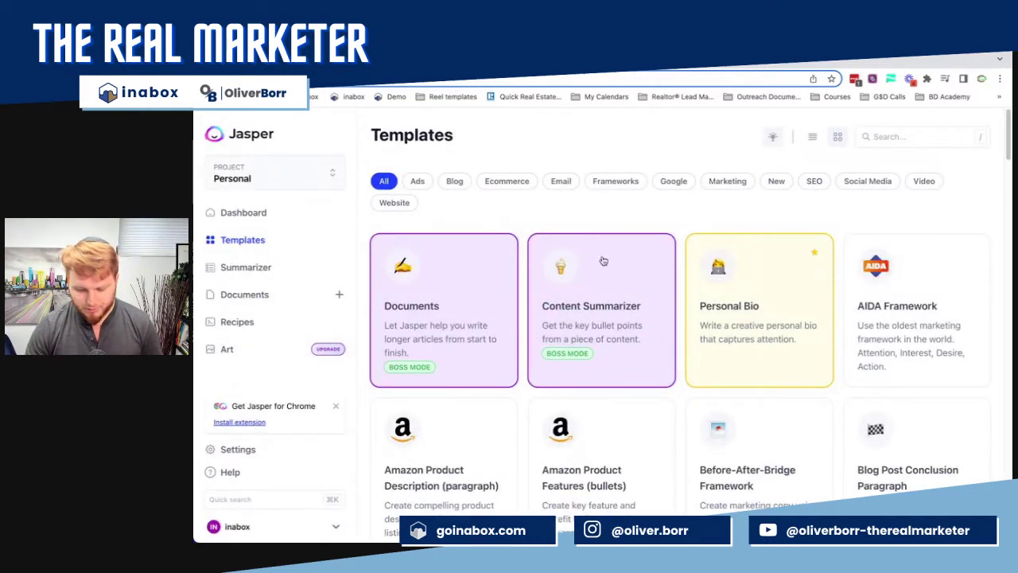
scroll(603, 263, down, 5)
scroll(630, 335, down, 1)
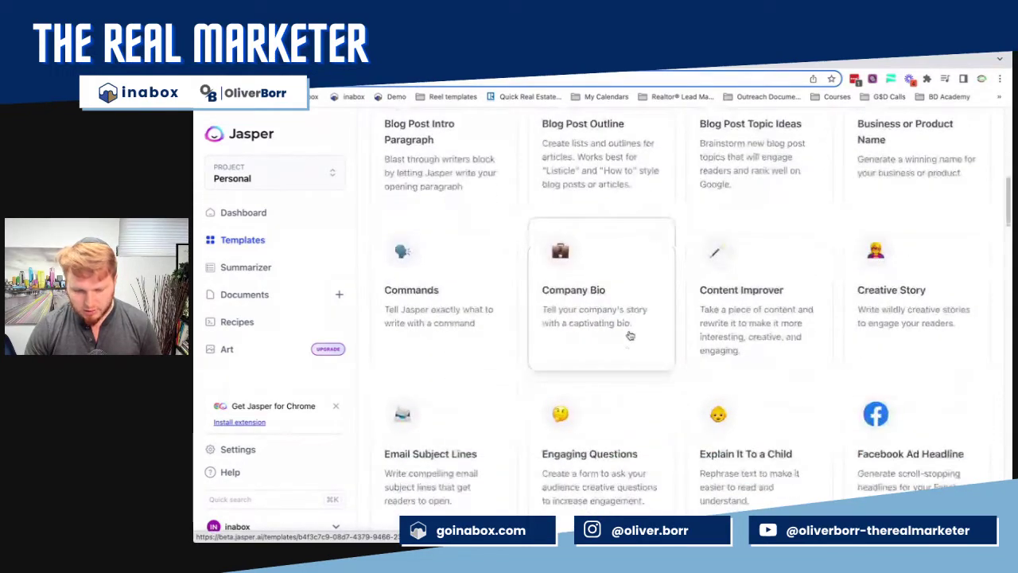
scroll(628, 333, down, 3)
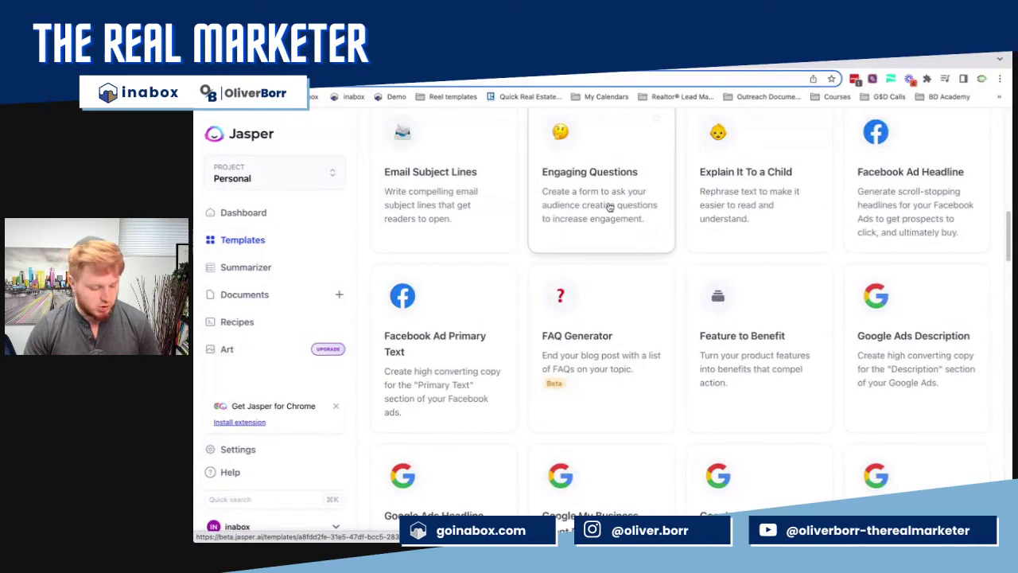
click(609, 206)
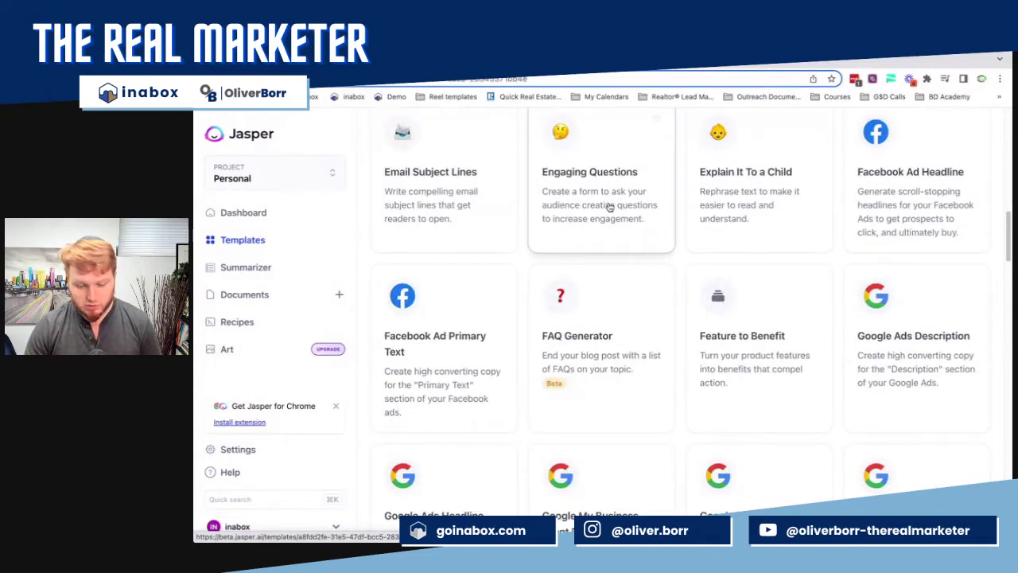
Generate engaging questions on the topic "The real estate market" for the Homebuyers audience and look through the outputs.
click(477, 205)
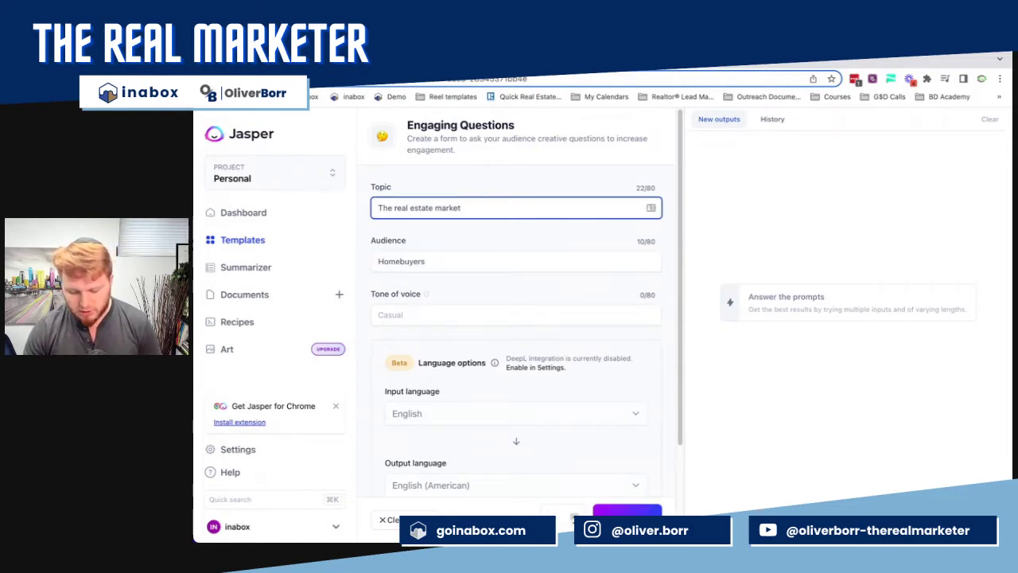
click(571, 513)
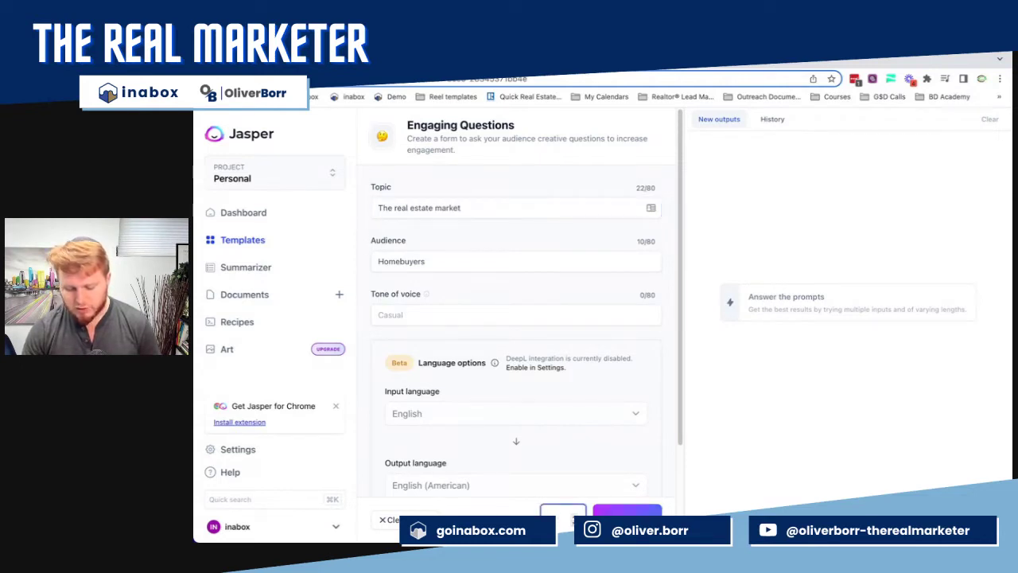
click(626, 510)
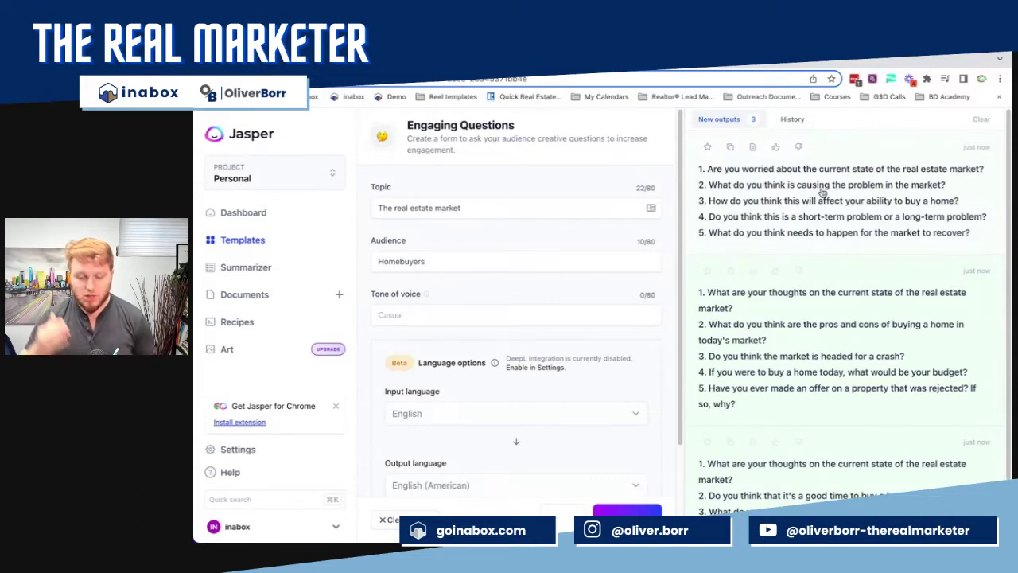
scroll(822, 192, down, 1)
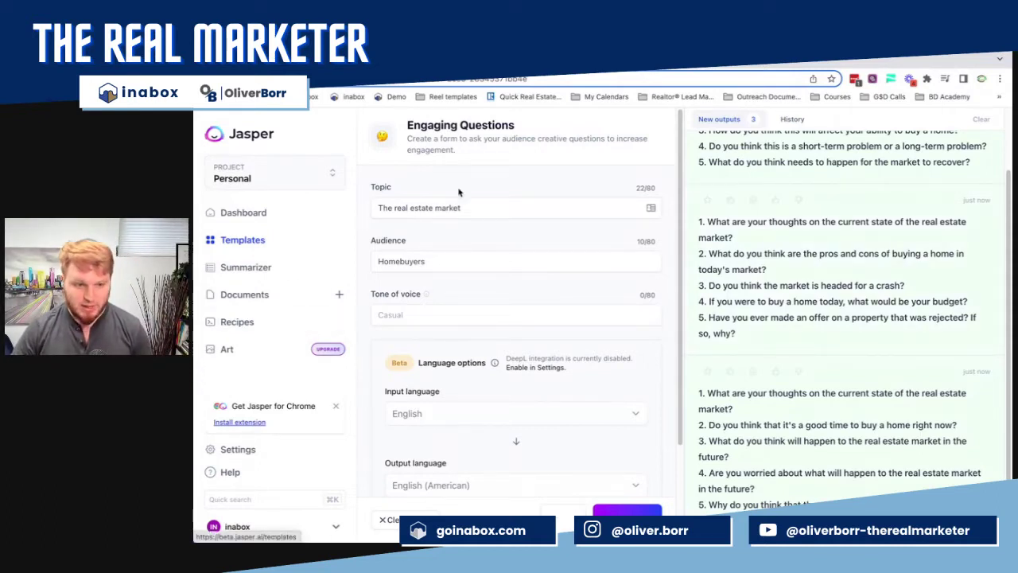
Go back to the template library, filter it to Video templates and open Video Script Outline.
click(309, 242)
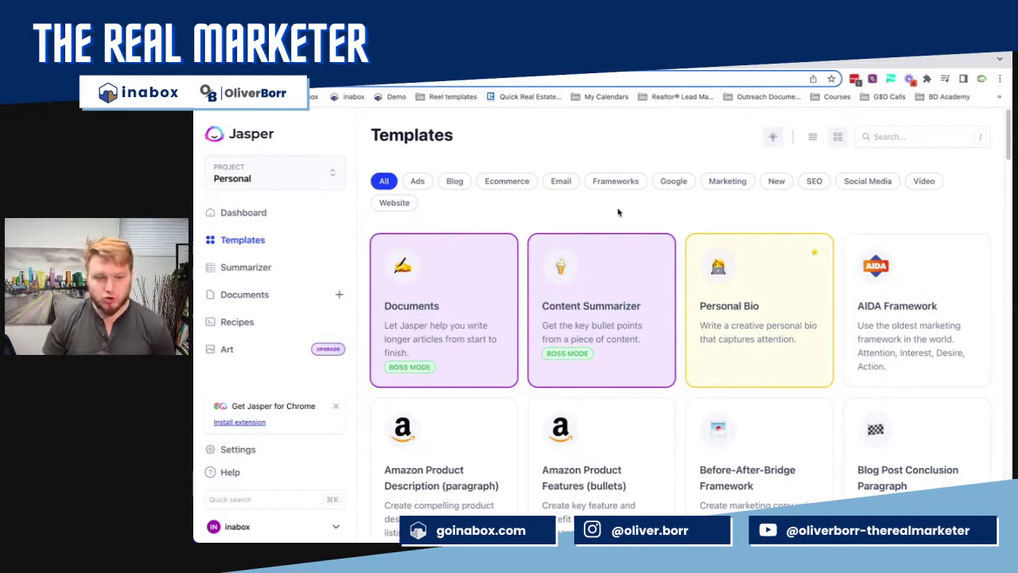
click(936, 183)
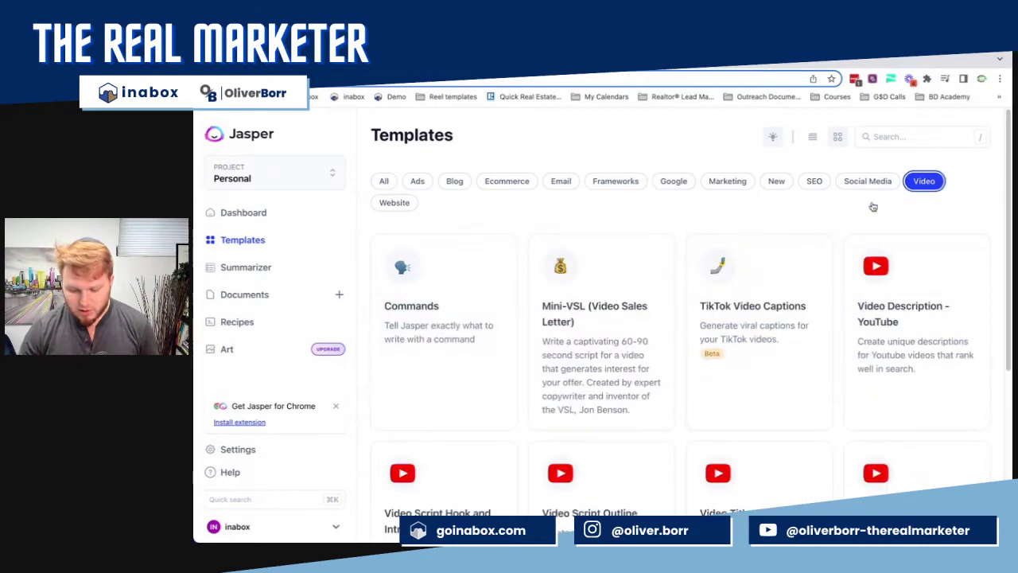
scroll(779, 361, down, 3)
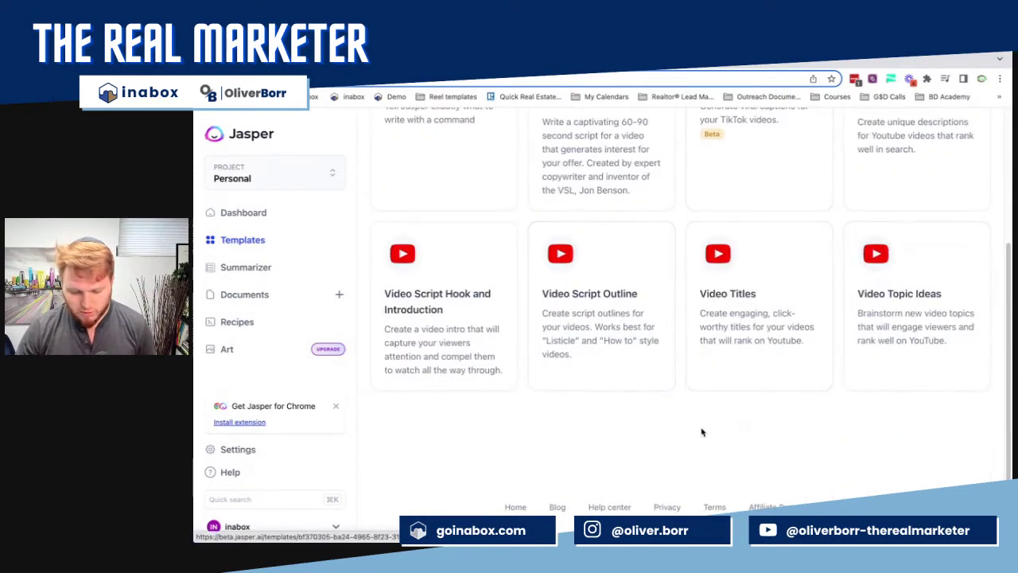
scroll(580, 409, up, 2)
scroll(595, 406, down, 2)
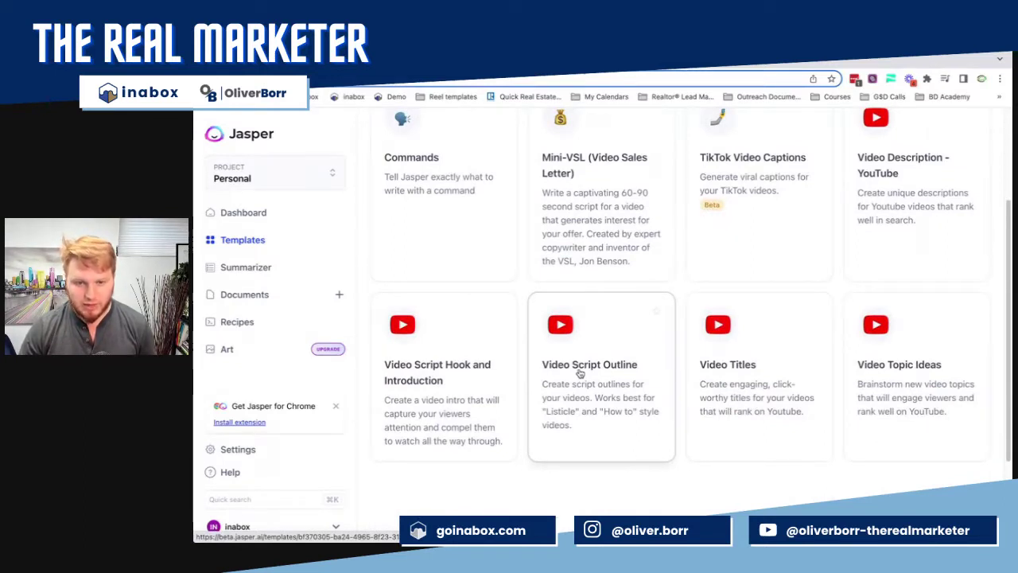
click(580, 373)
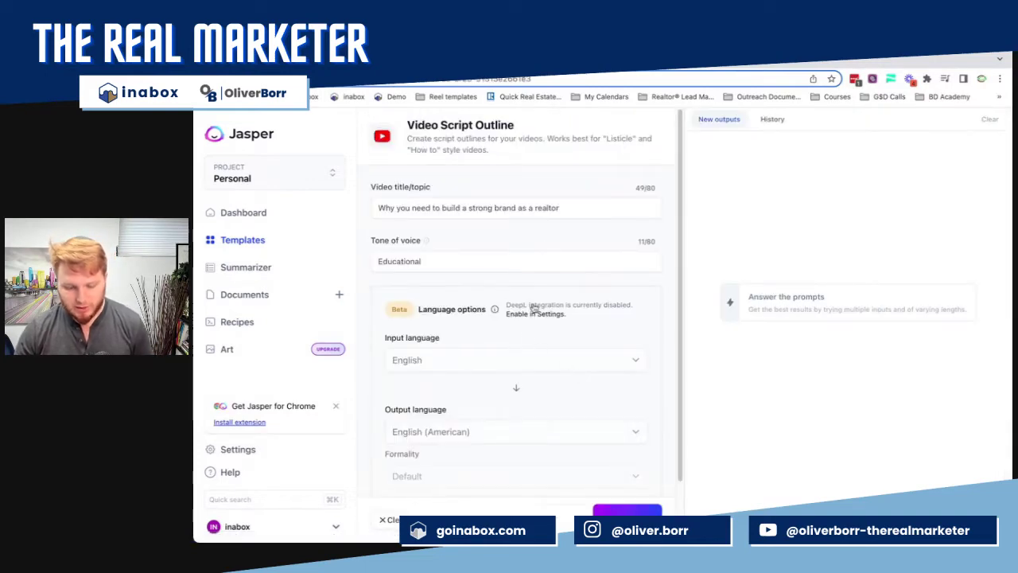
Generate script outlines for "Why you need to build a strong brand as a realtor" with an Educational tone.
click(575, 206)
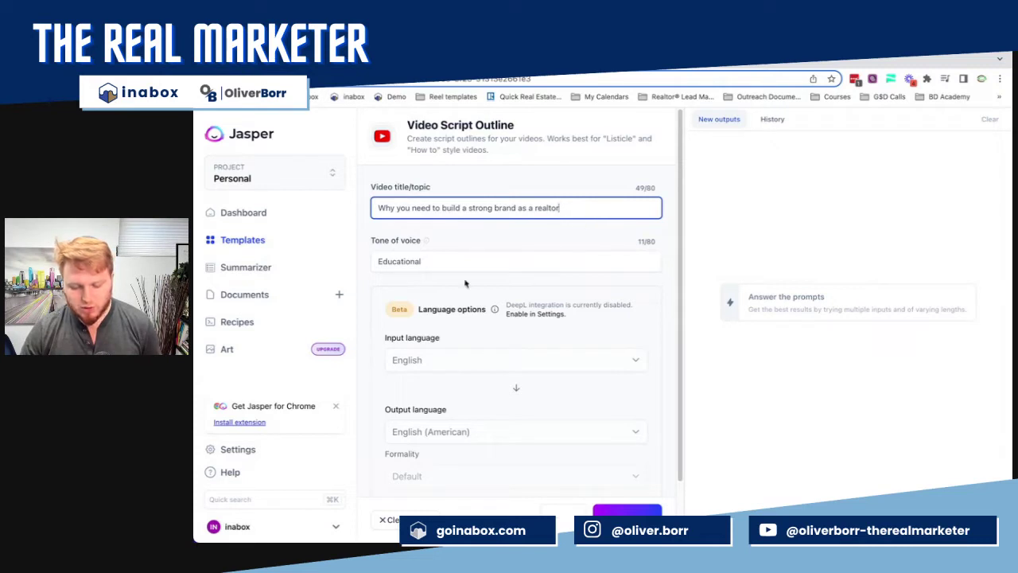
scroll(460, 264, down, 2)
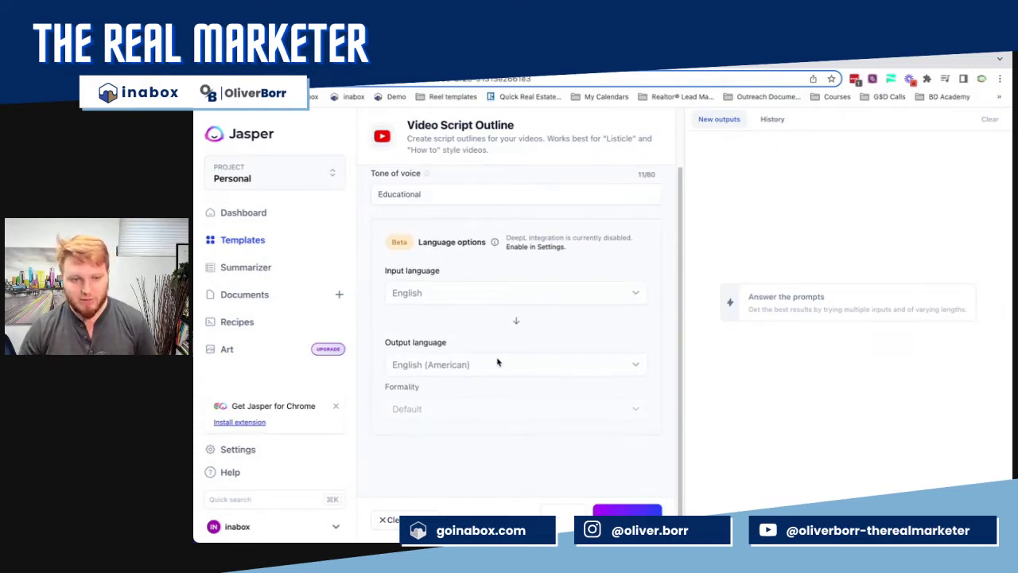
scroll(498, 361, up, 2)
click(627, 509)
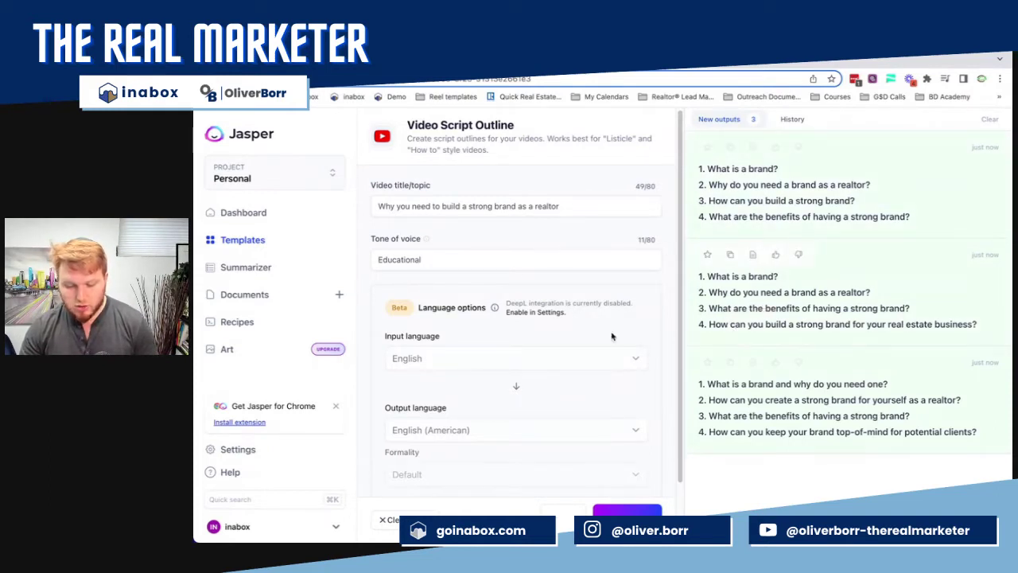
Replace the video title/topic with "Why owning a home is better than renting a home".
click(573, 206)
key(ctrl+a)
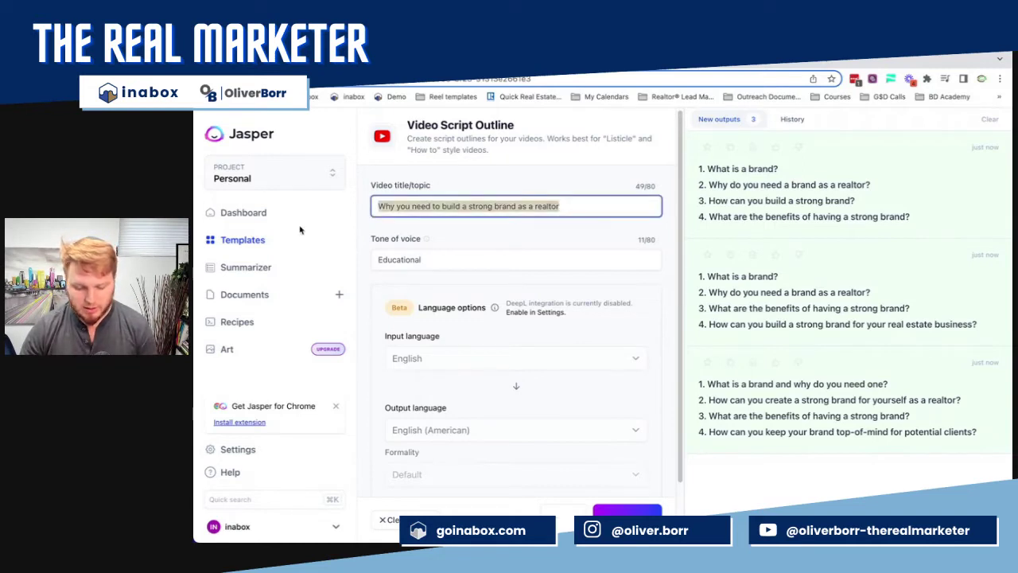
key(BackSpace)
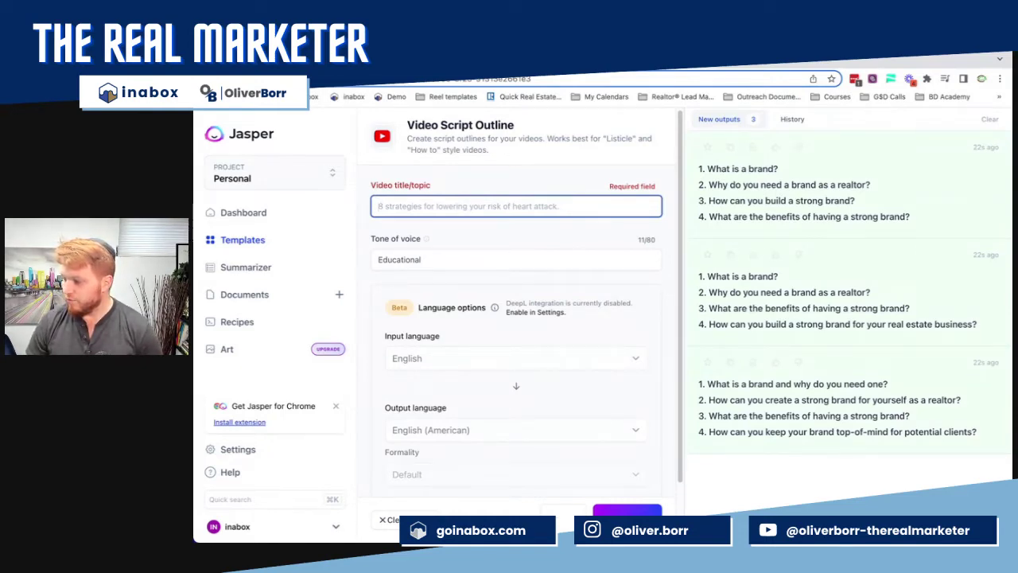
text(Why)
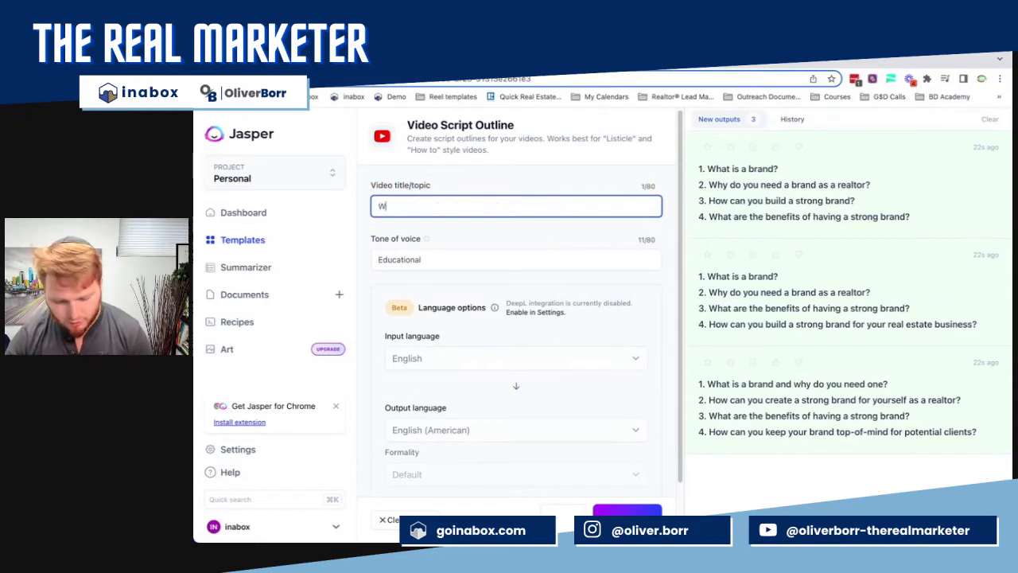
key(BackSpace)
key(BackSpace)
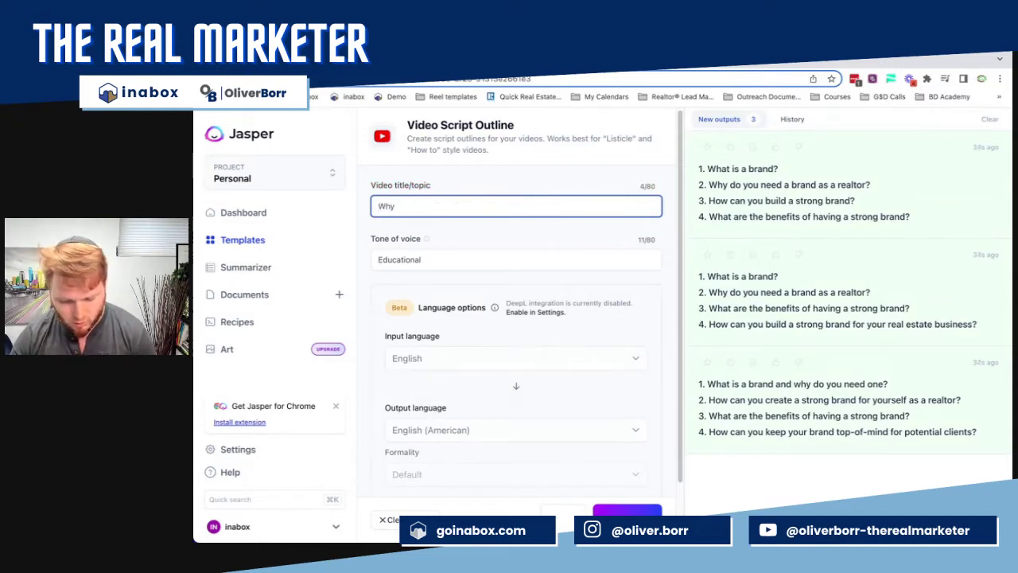
text(owning a )
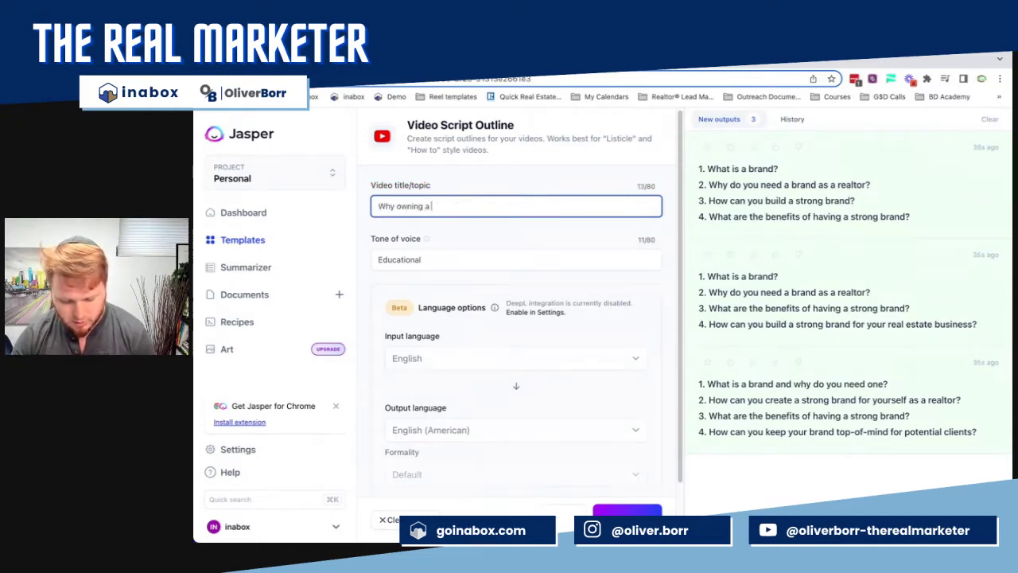
text(home is better t)
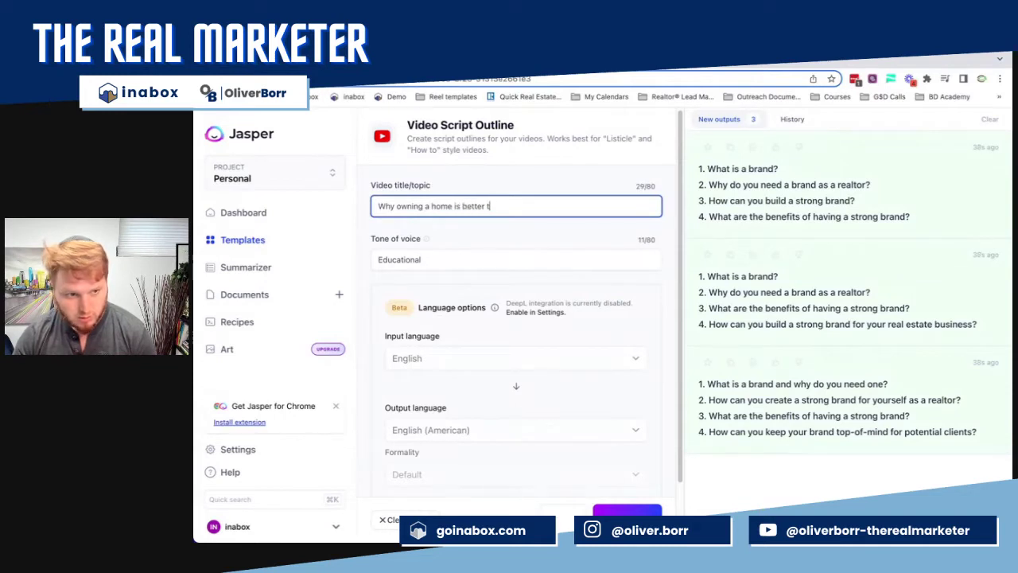
text(han renting a home)
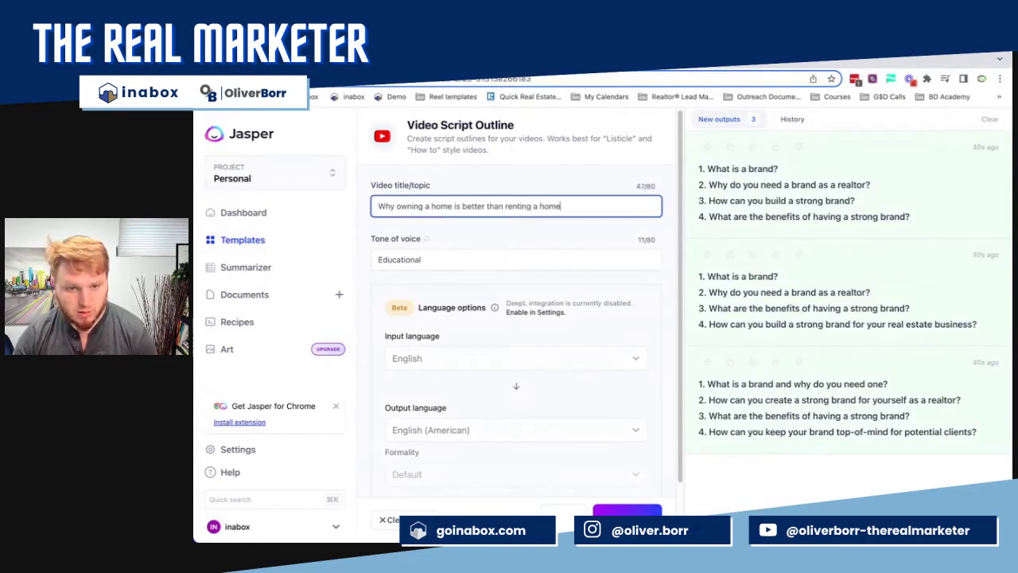